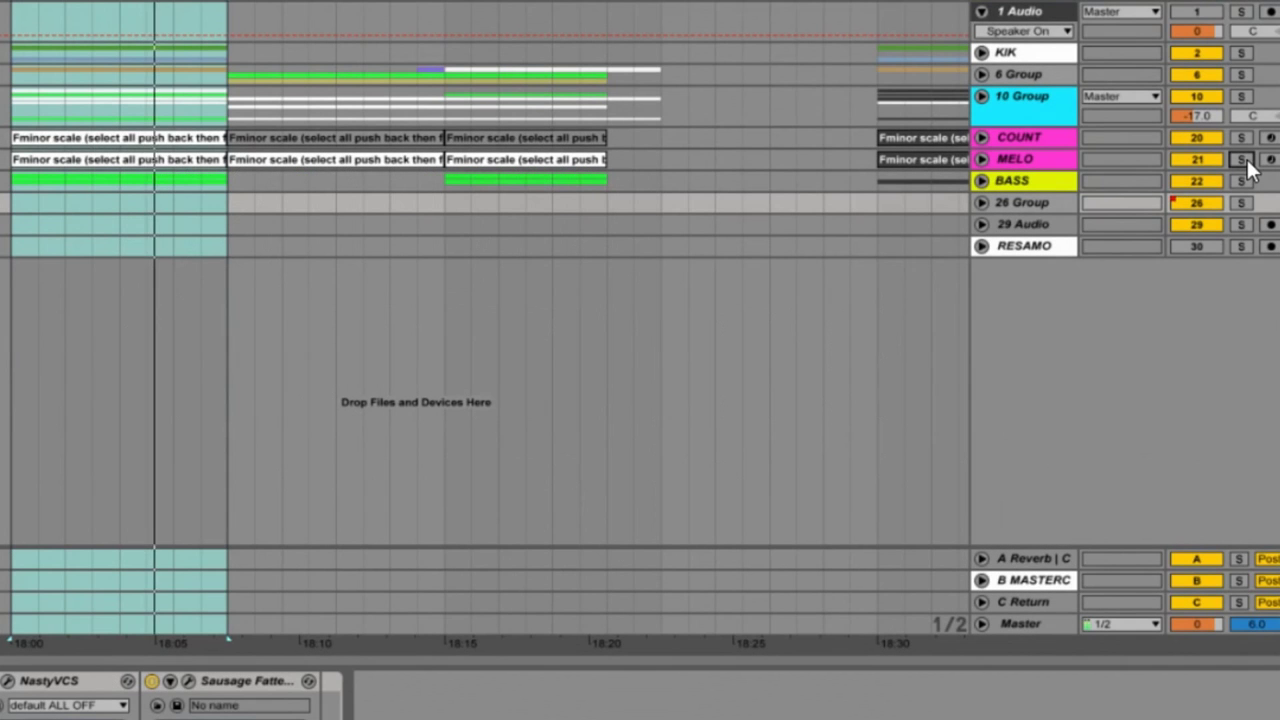
- Solo the COUNT and MELO tracks and open the MELO clip in the piano roll
left_click(1084, 136)
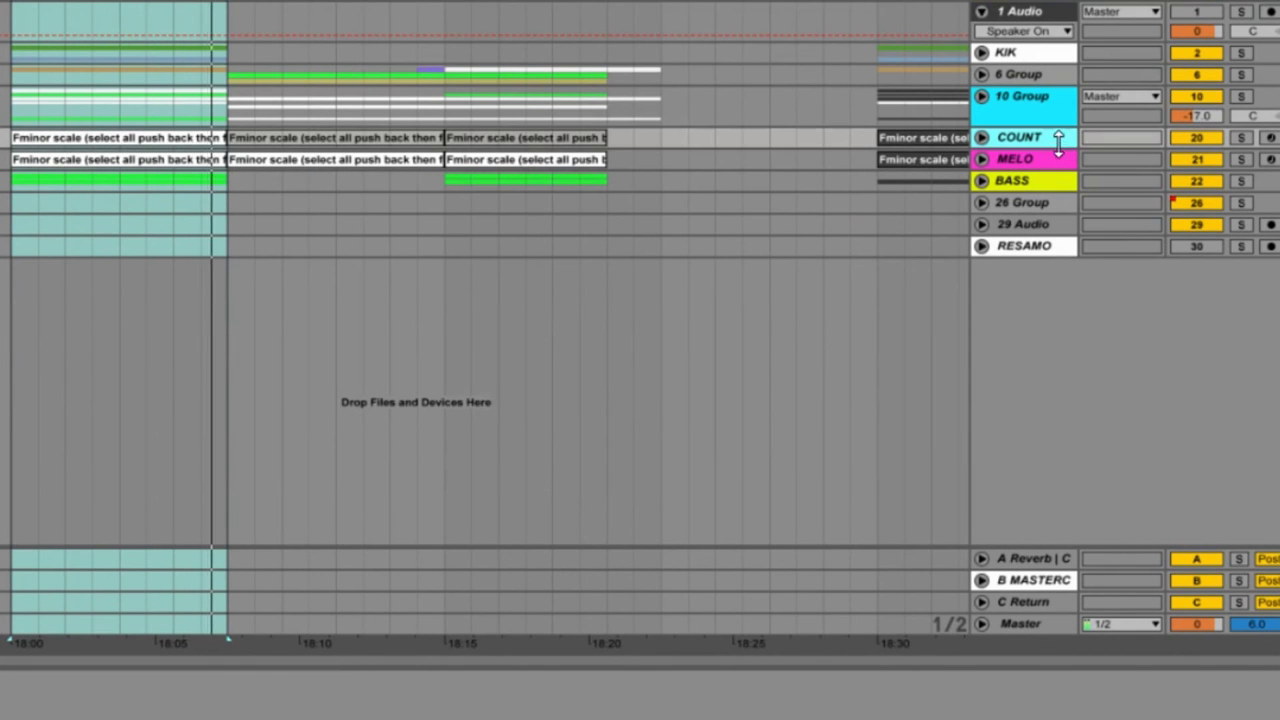
left_click(1100, 159, "shift")
left_click(1240, 155)
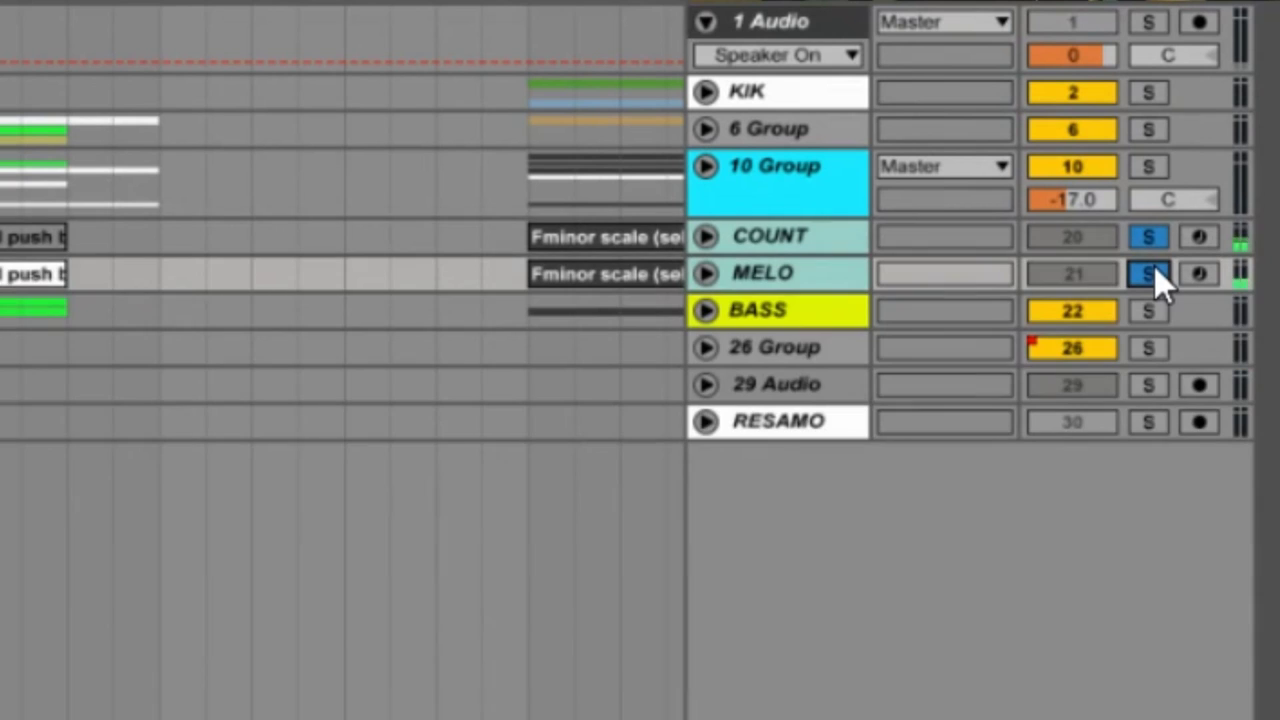
left_click(1154, 266)
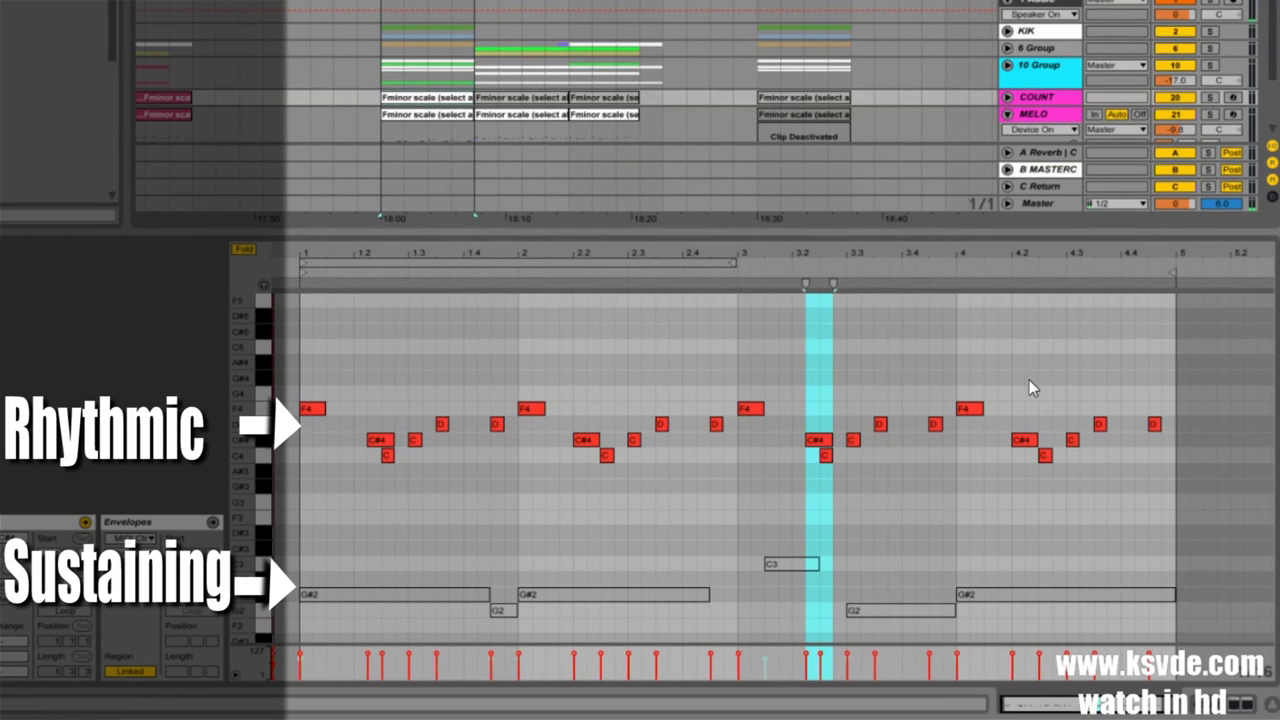
- Select all six sustaining guide notes in the MELO clip
scroll(425, 519, "down", 3)
left_click_drag(383, 466, 1039, 614)
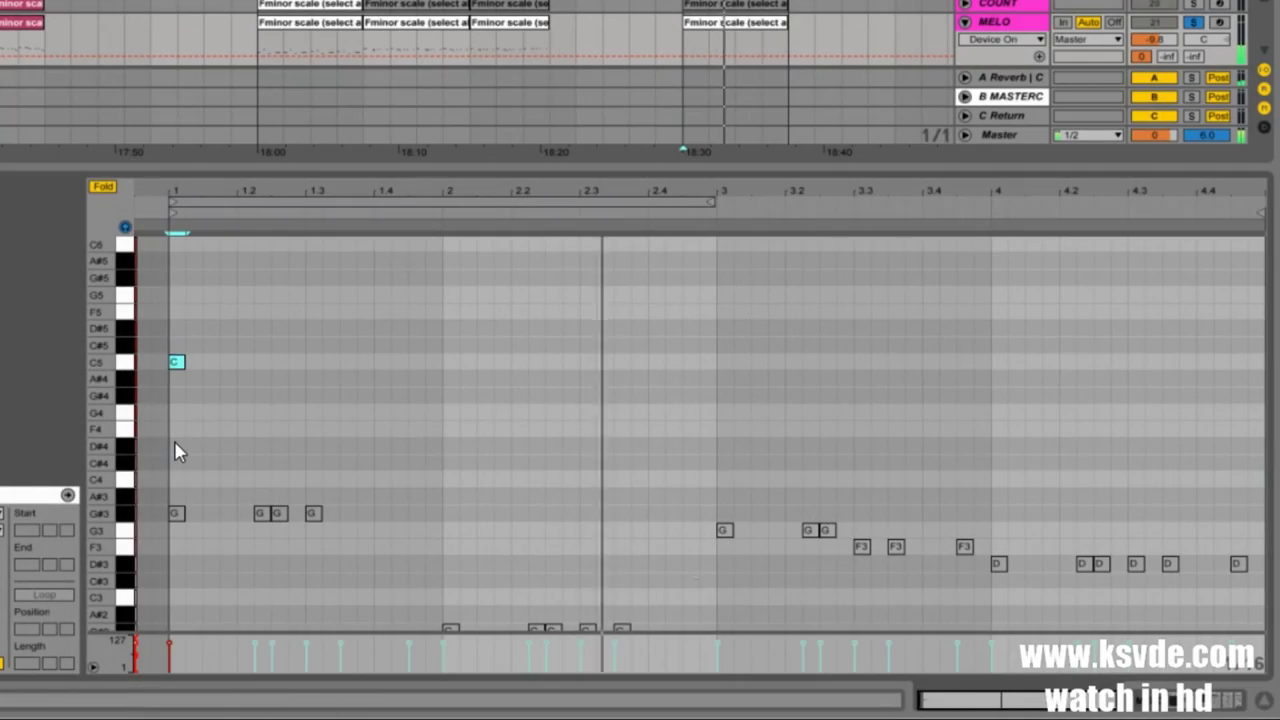
- Move the first note down to F4 and add a G4 note after it
key("Down")
key("Down")
key("Down")
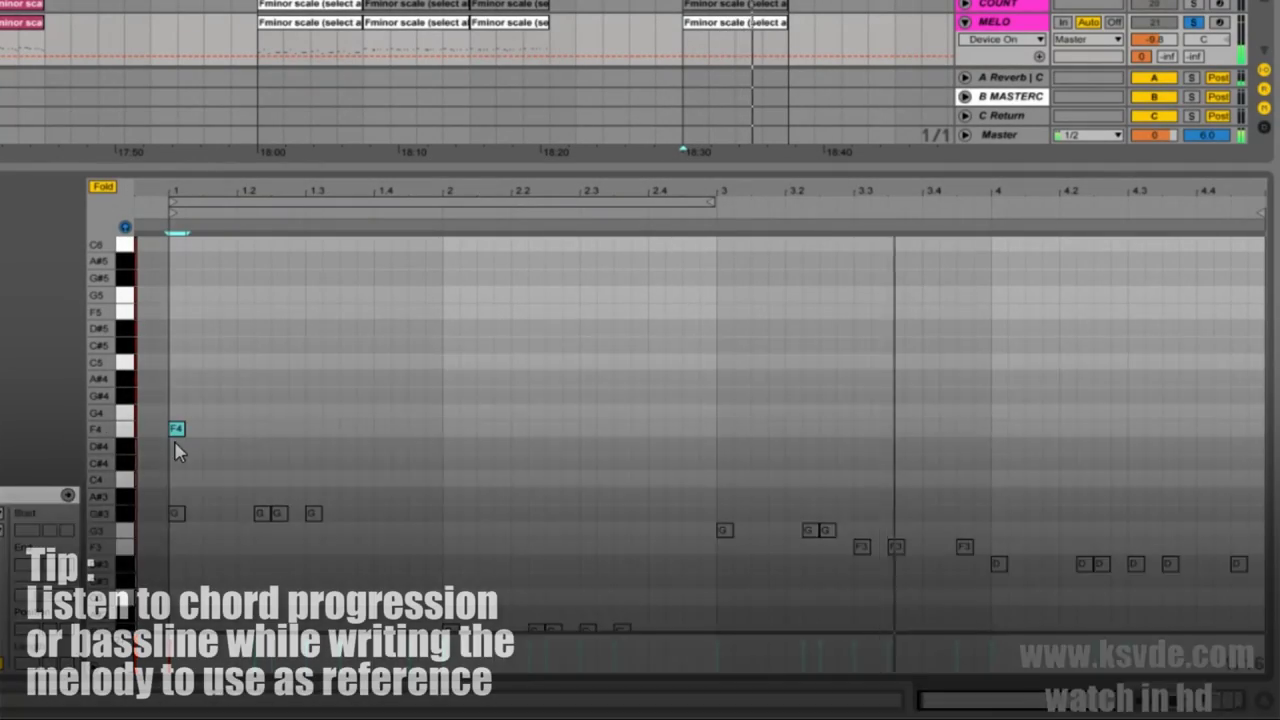
key("ctrl+d")
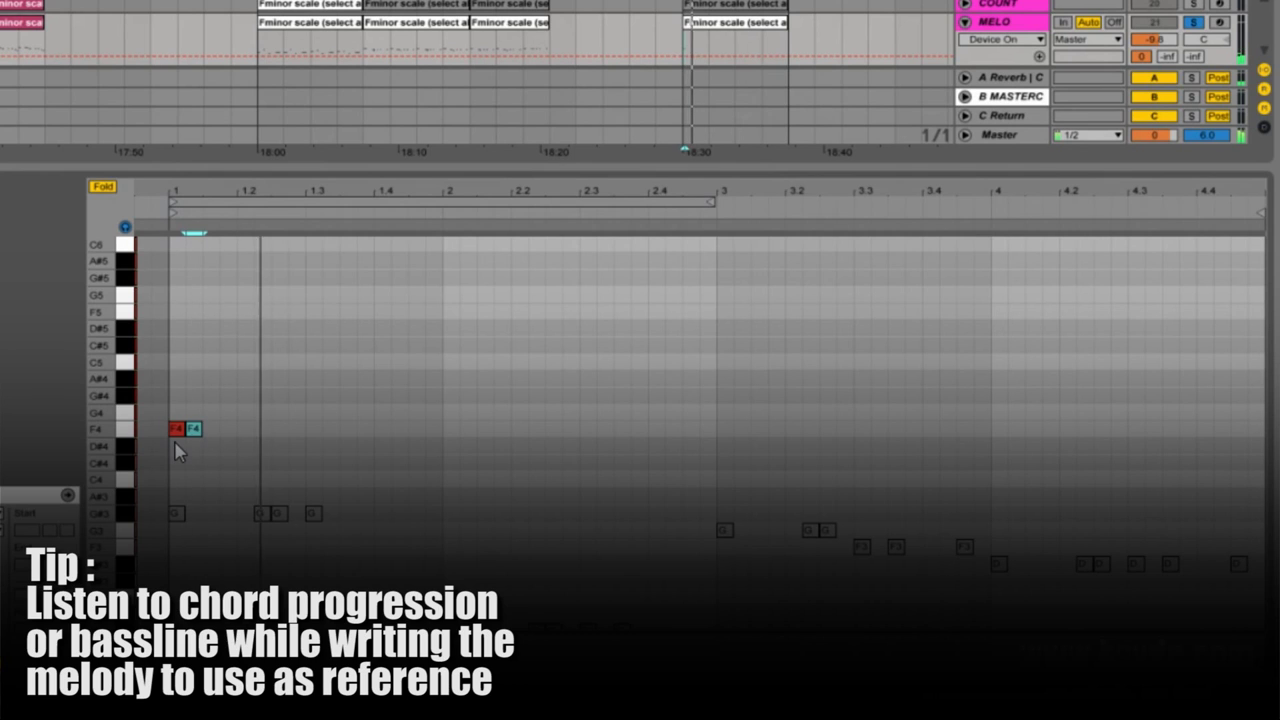
key("Right")
key("Right")
key("Up")
key("Up")
key("Up")
key("Down")
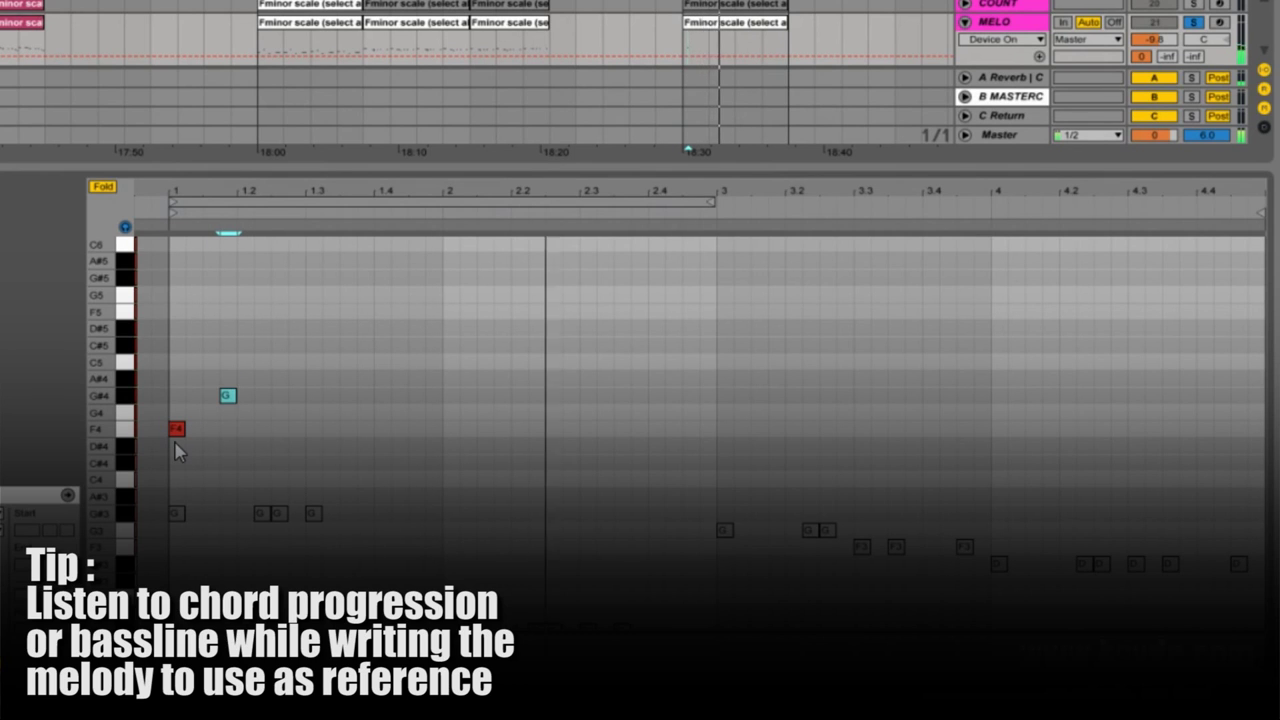
key("Down")
- Continue the bar-1 phrase with rising A#4, C#5, F5 notes and two D#5 notes
key("ctrl+d")
key("Up")
key("Up")
key("ctrl+d")
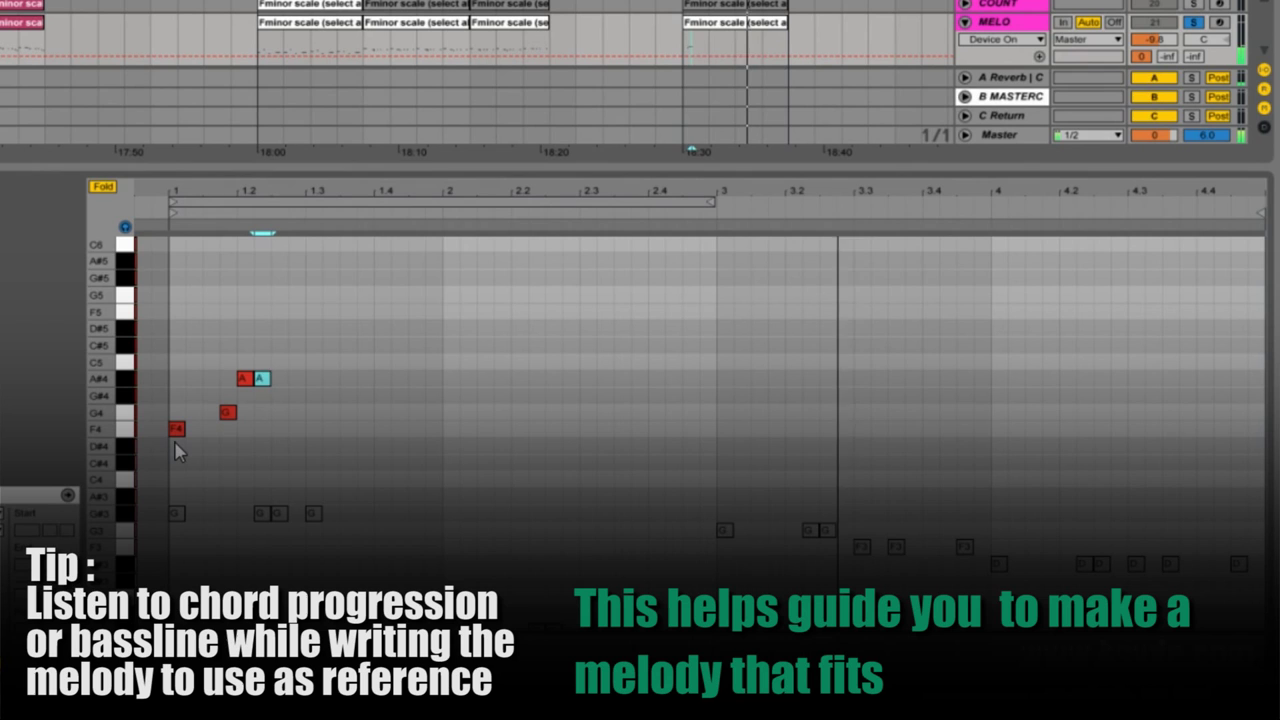
key("Up")
key("Up")
key("ctrl+d")
key("Up")
key("Up")
key("ctrl+d")
key("Down")
key("ctrl+d")
scroll(175, 452, "down", 5)
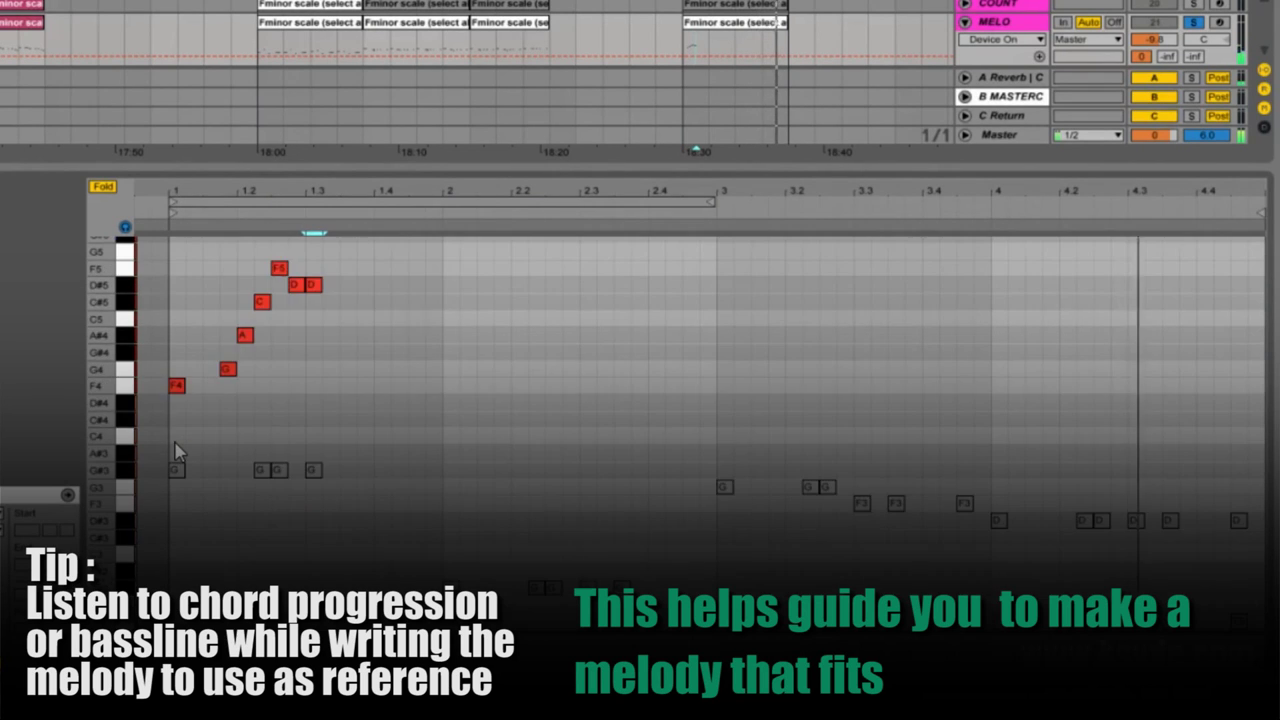
scroll(357, 371, "up", 5)
- Repeat the bar-1 phrase into the following bars, lengthen bar 3's G4, and delete unwanted bar-2 notes
key("ctrl+a")
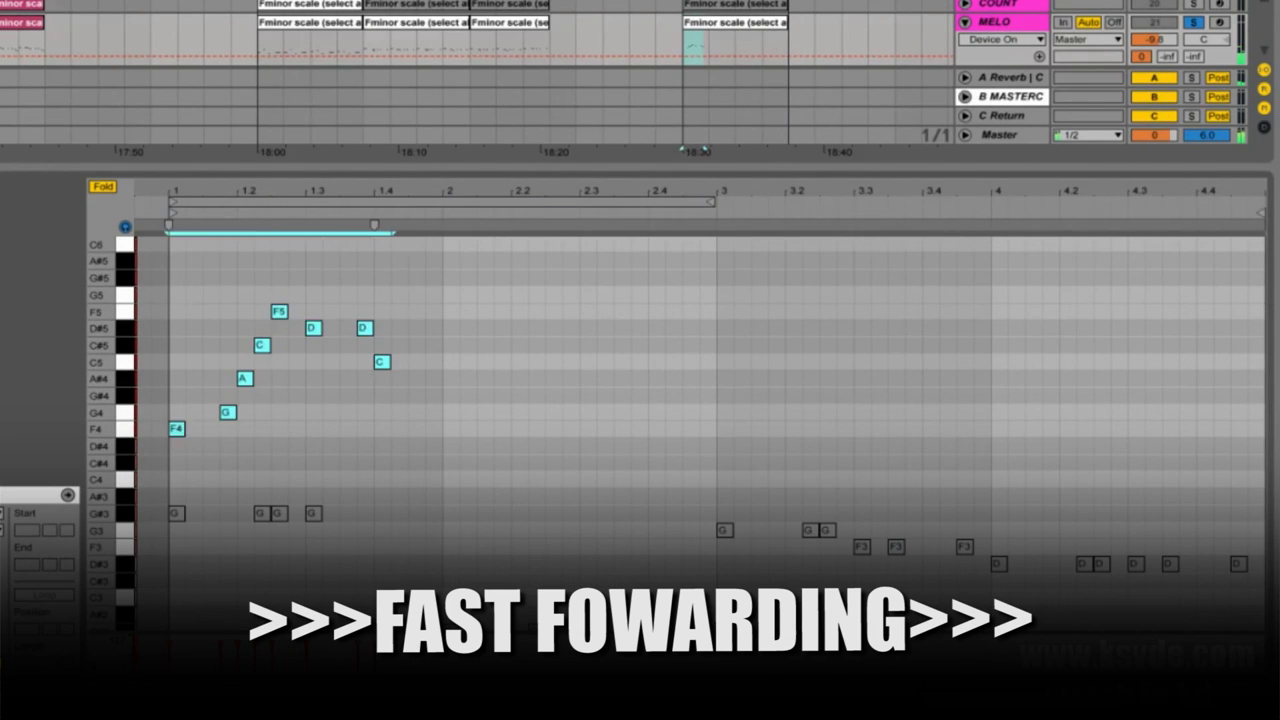
key("ctrl+d")
key("ctrl+d")
key("ctrl+d")
left_click(742, 428)
left_click_drag(766, 428, 791, 414)
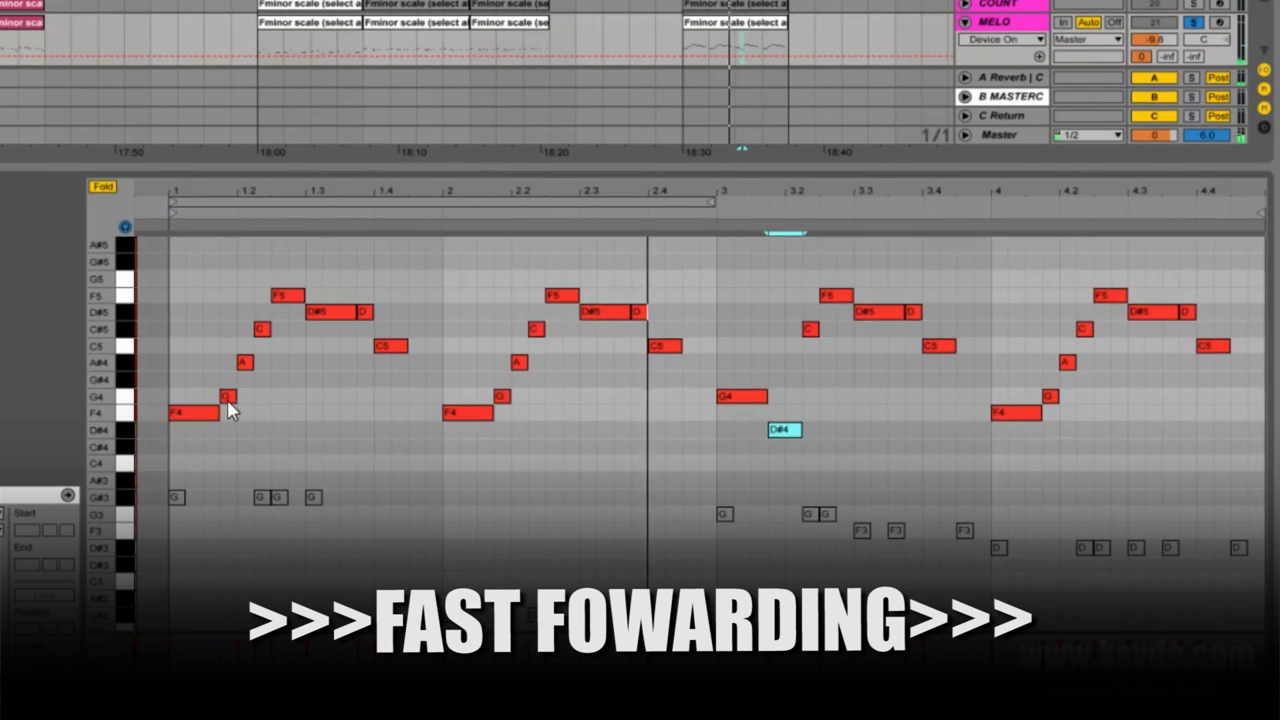
key("Delete")
- Select all the melody notes, duplicate them again, and play back the melody
scroll(296, 338, "down", 1)
left_click_drag(391, 346, 391, 362)
key("ctrl+a")
key("ctrl+d")
key("ctrl+d")
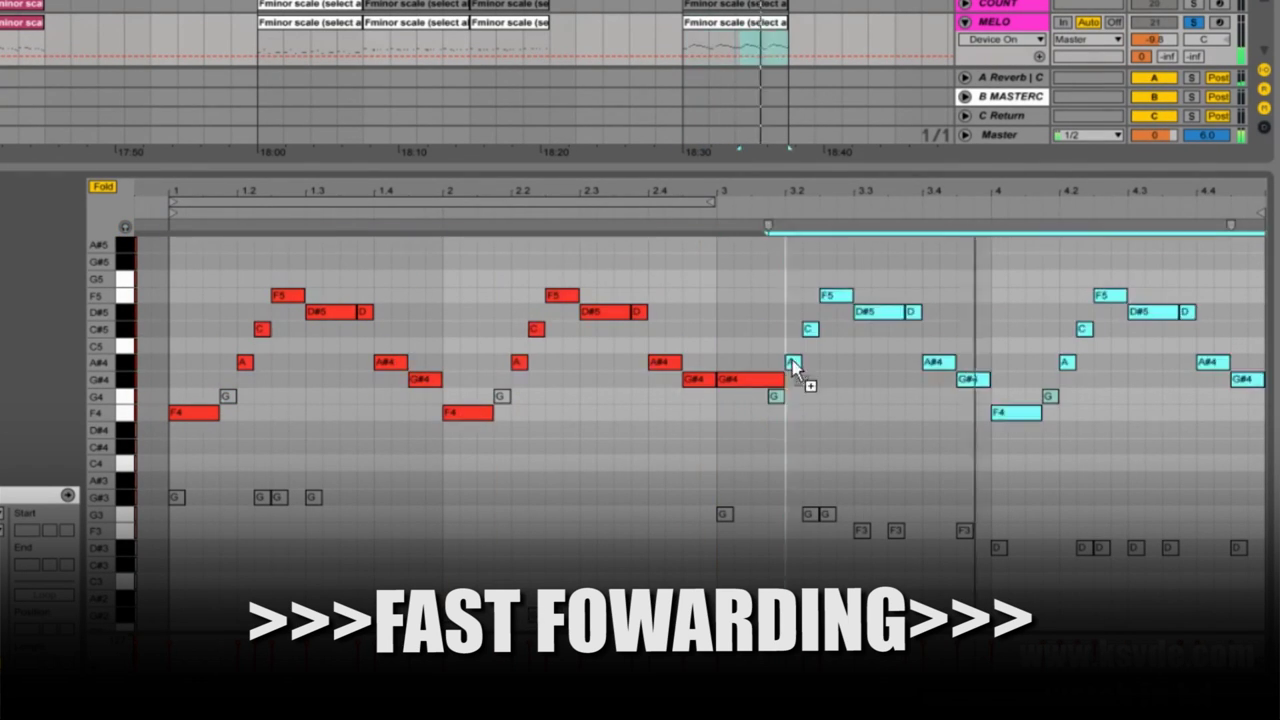
left_click(750, 396)
scroll(824, 384, "down", 1)
left_click(313, 425)
key("space")
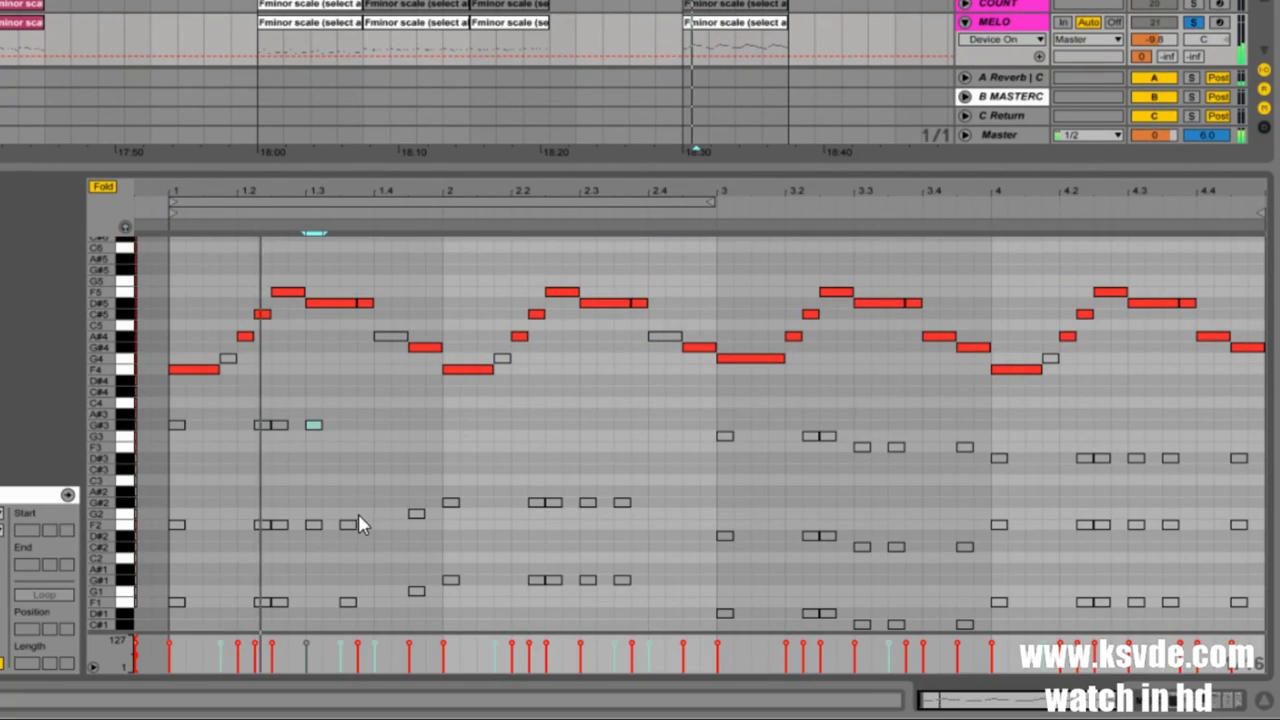
- Move the short D#5 note ending bar 1 one grid step earlier and lower its pitch
left_click(365, 303)
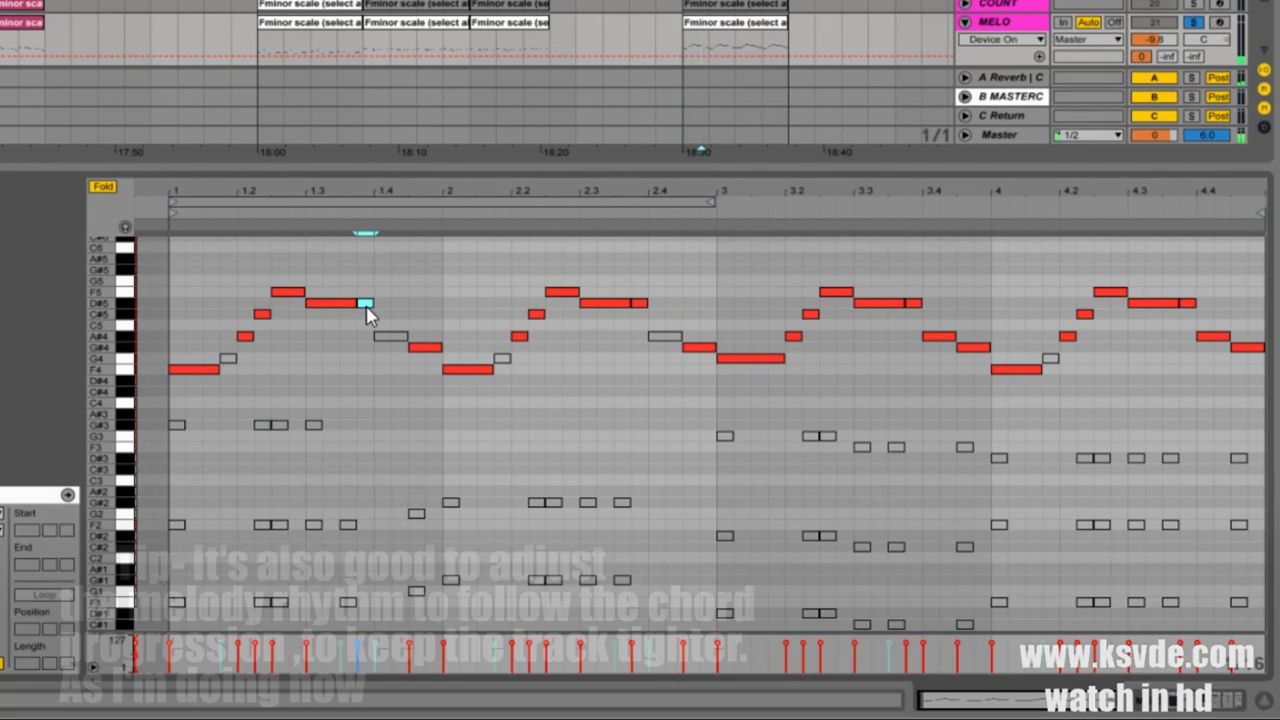
key("Left")
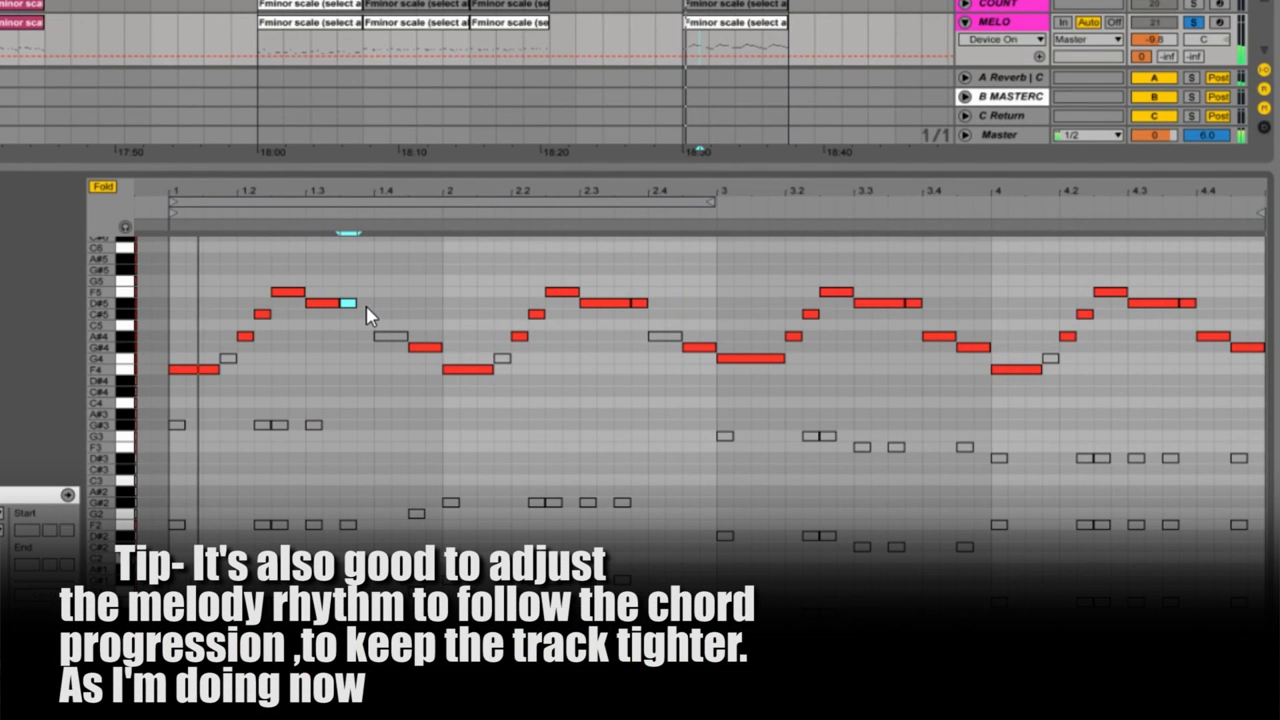
key("Down")
key("Down")
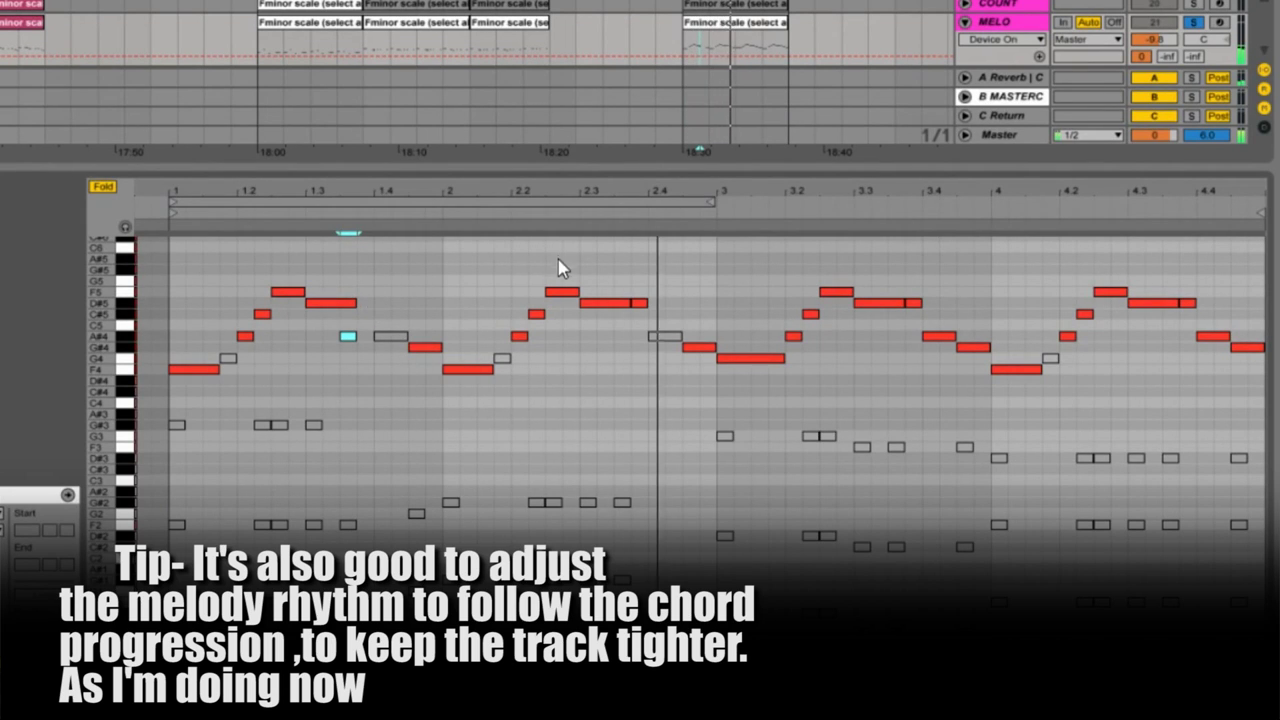
- Delete the bar-2 melody notes and the leftover note just before bar 3
left_click_drag(671, 264, 477, 411)
key("Delete")
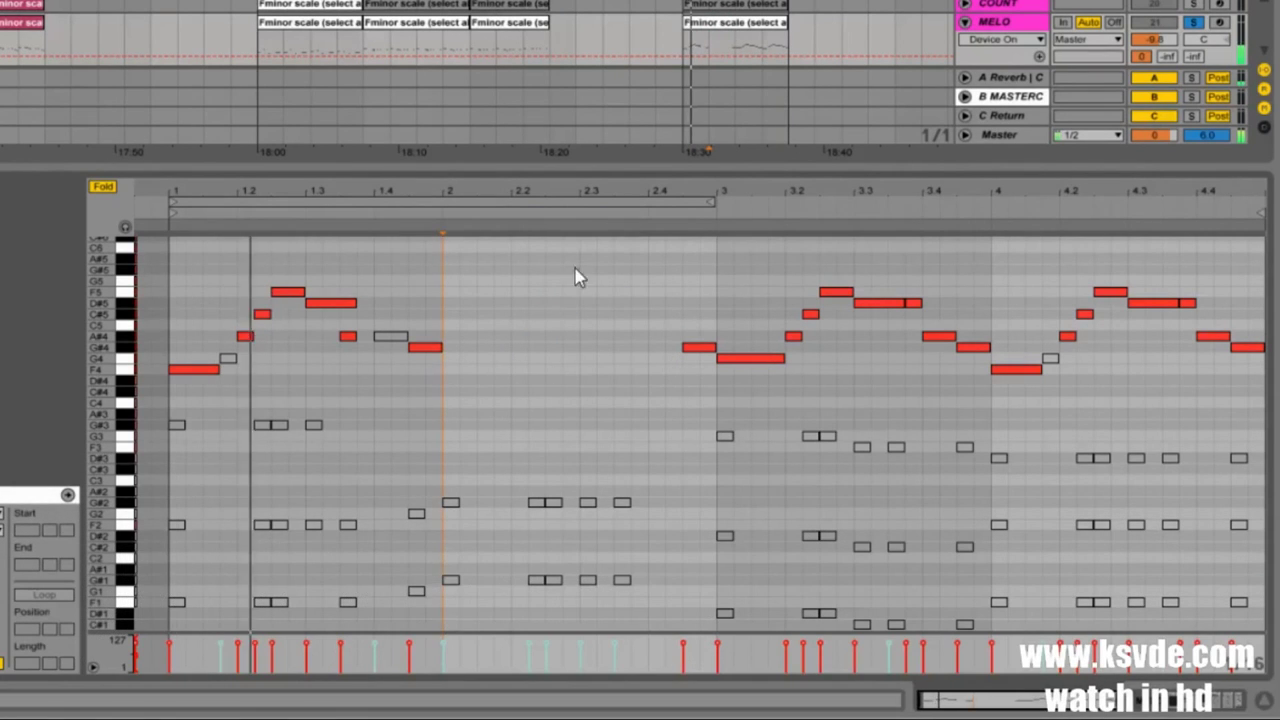
left_click_drag(706, 309, 648, 378)
key("Delete")
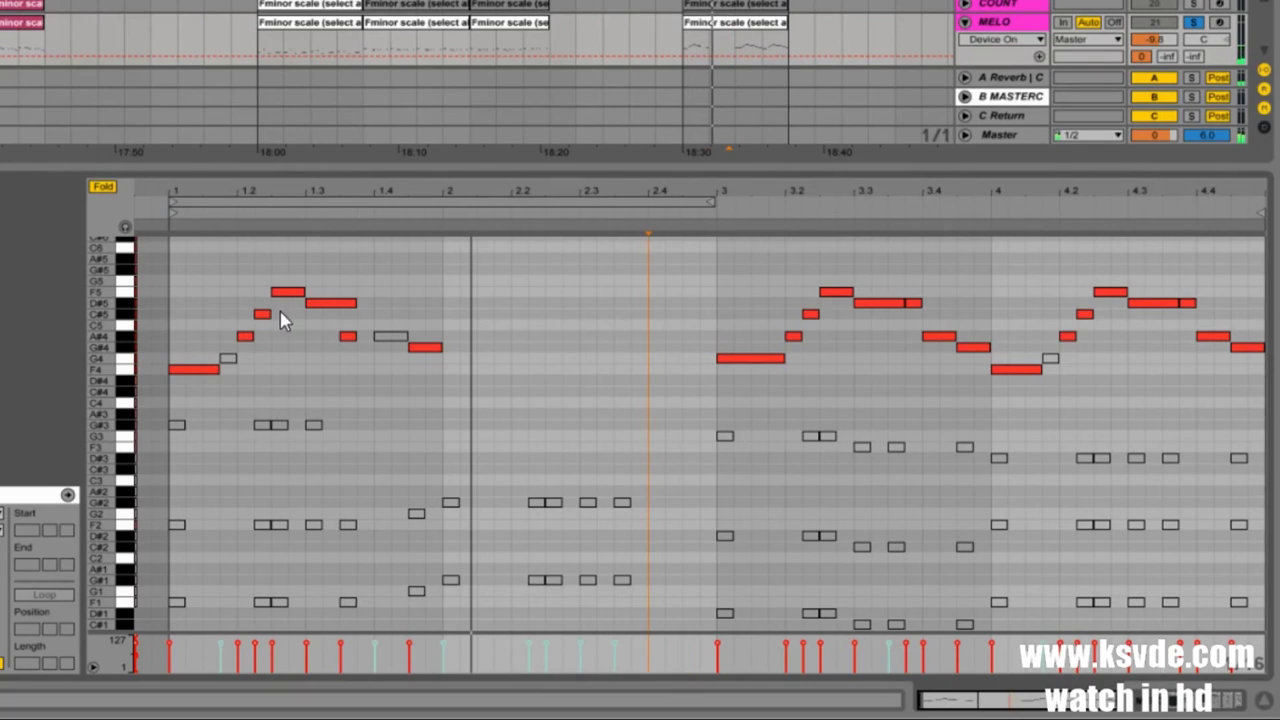
- Remove the stray G4 and A#4 notes from bar 1, then duplicate bar 1 into bar 2
double_click(228, 360)
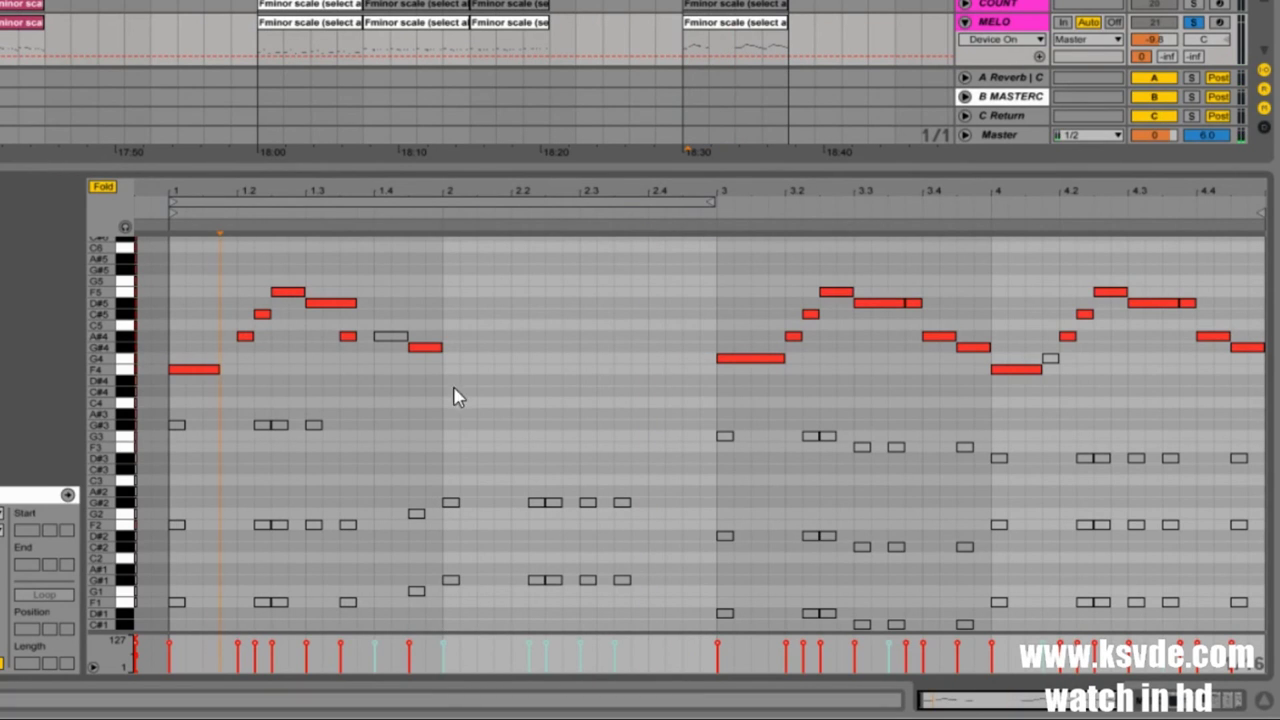
left_click(391, 340)
left_click(391, 340)
key("Delete")
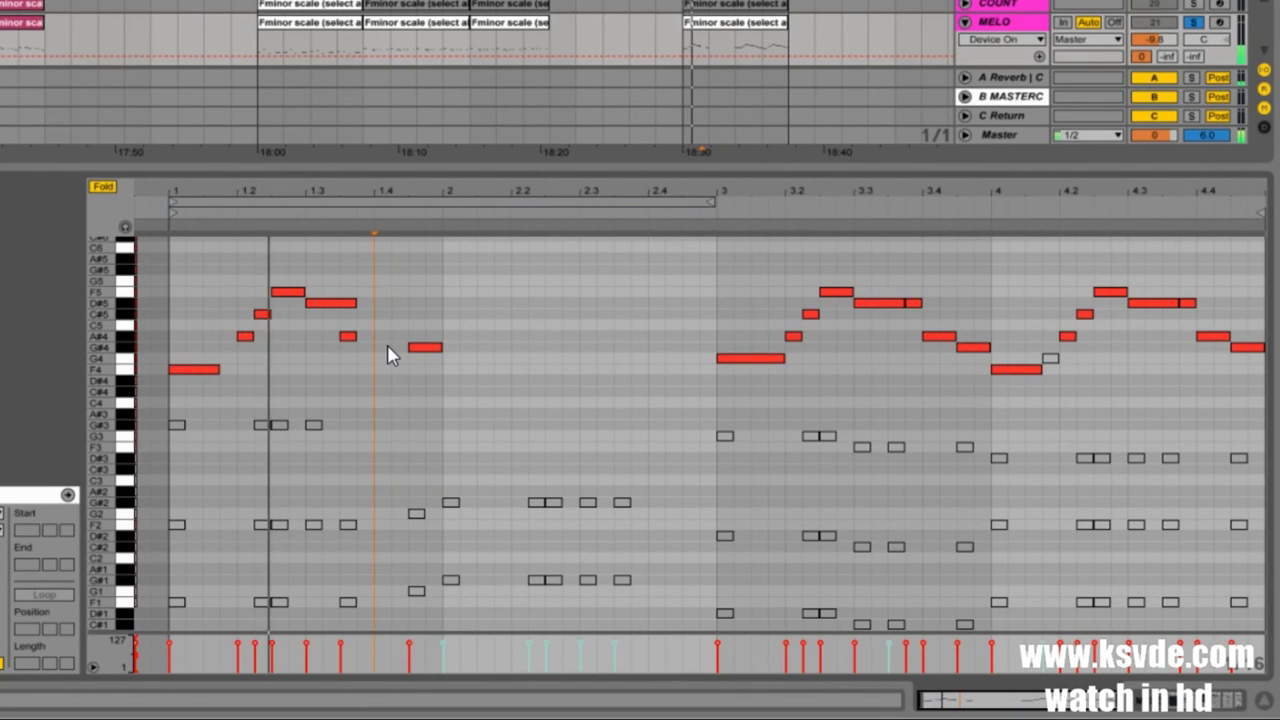
left_click_drag(437, 277, 200, 400)
key("ctrl+d")
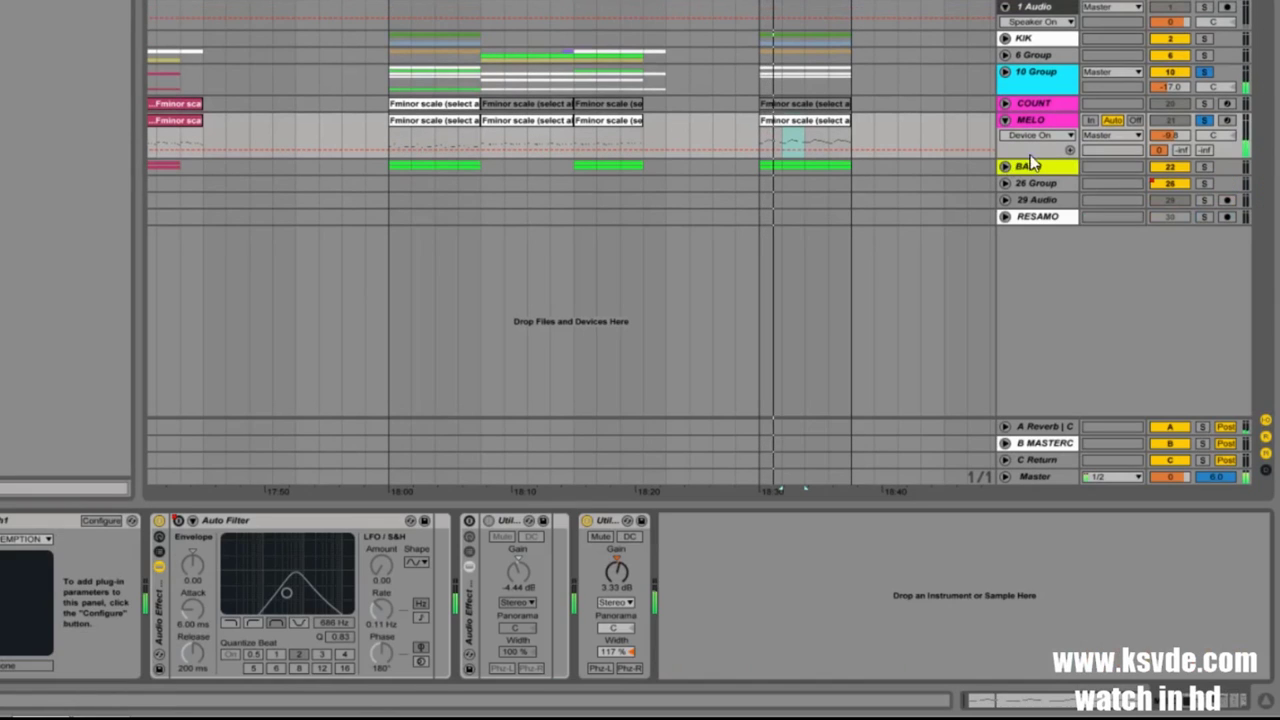
- Switch to the device view with Shift+Tab and unsolo the 10 Group track
key("shift+Tab")
left_click(1206, 73)
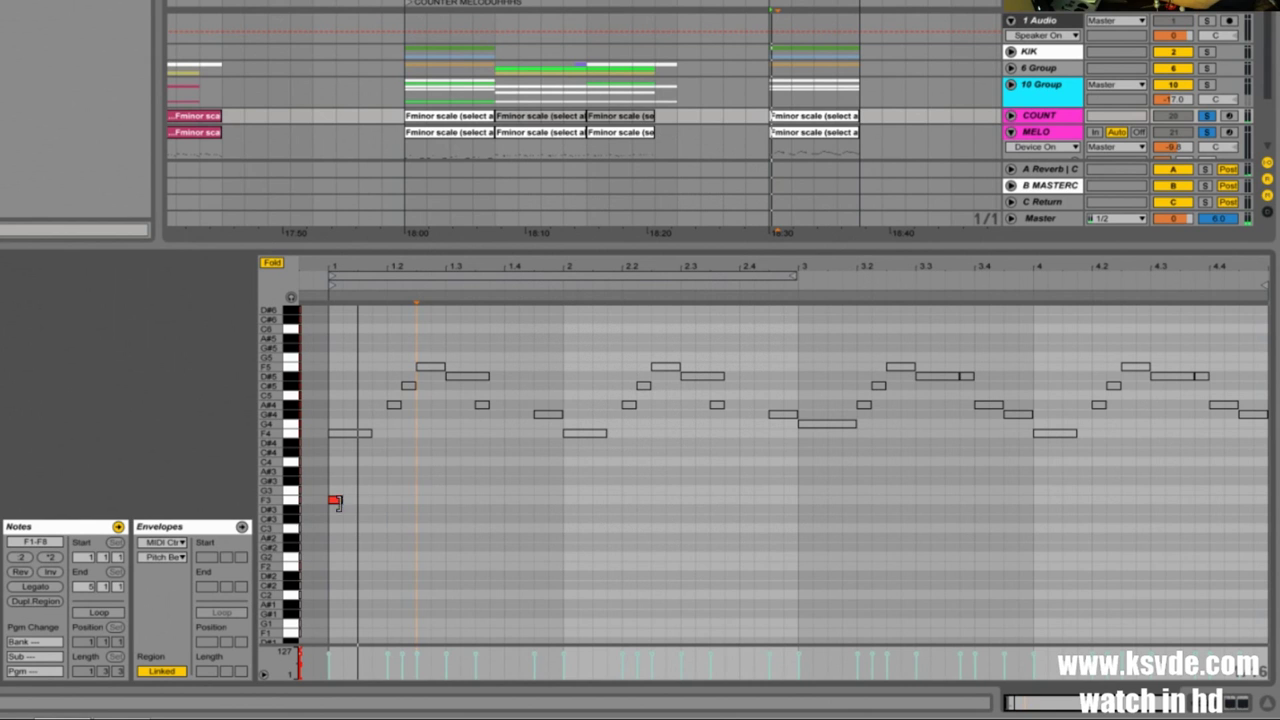
- Lengthen the first F3 note to beat 1.2 and add four short F3 notes after it
left_click_drag(336, 502, 383, 508)
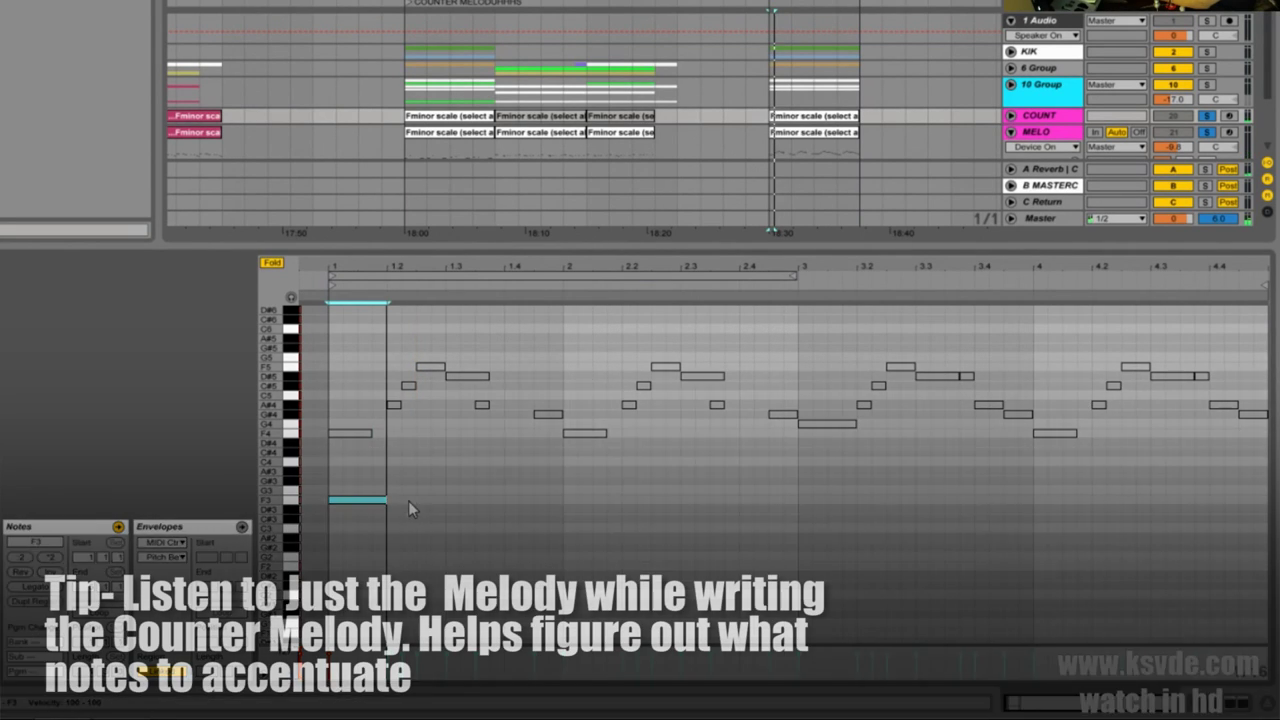
double_click(408, 500)
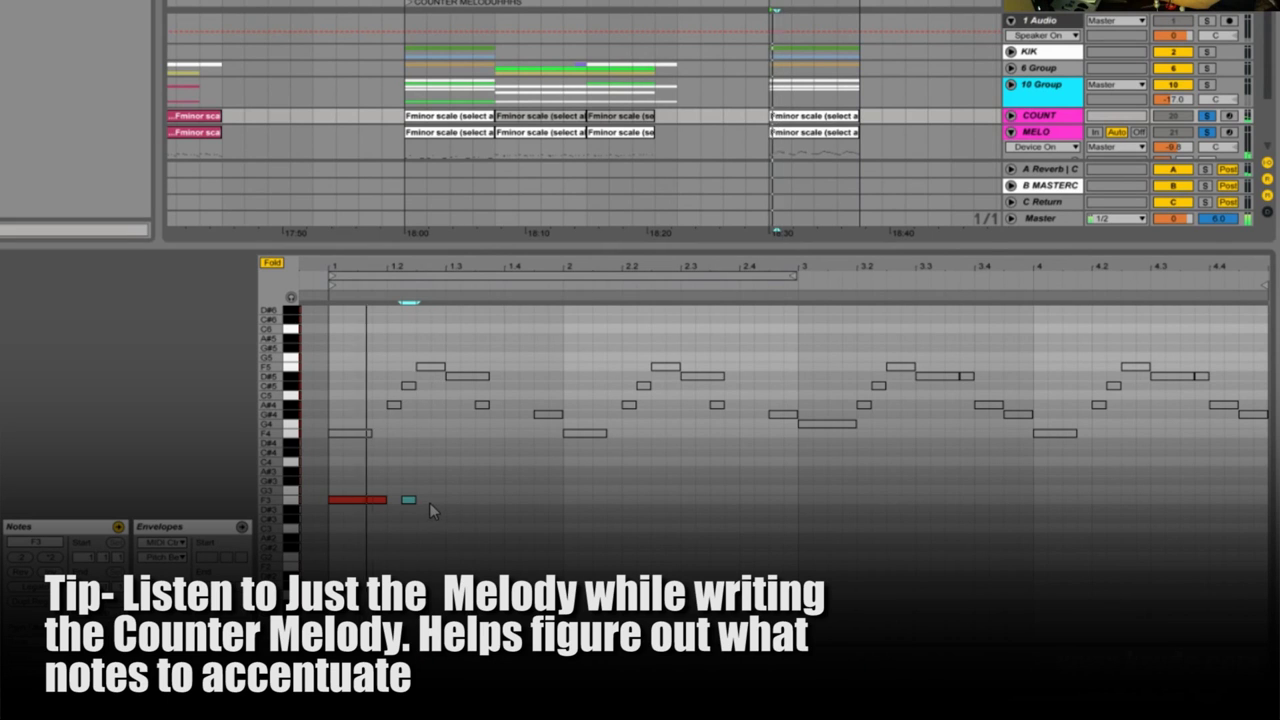
double_click(437, 500)
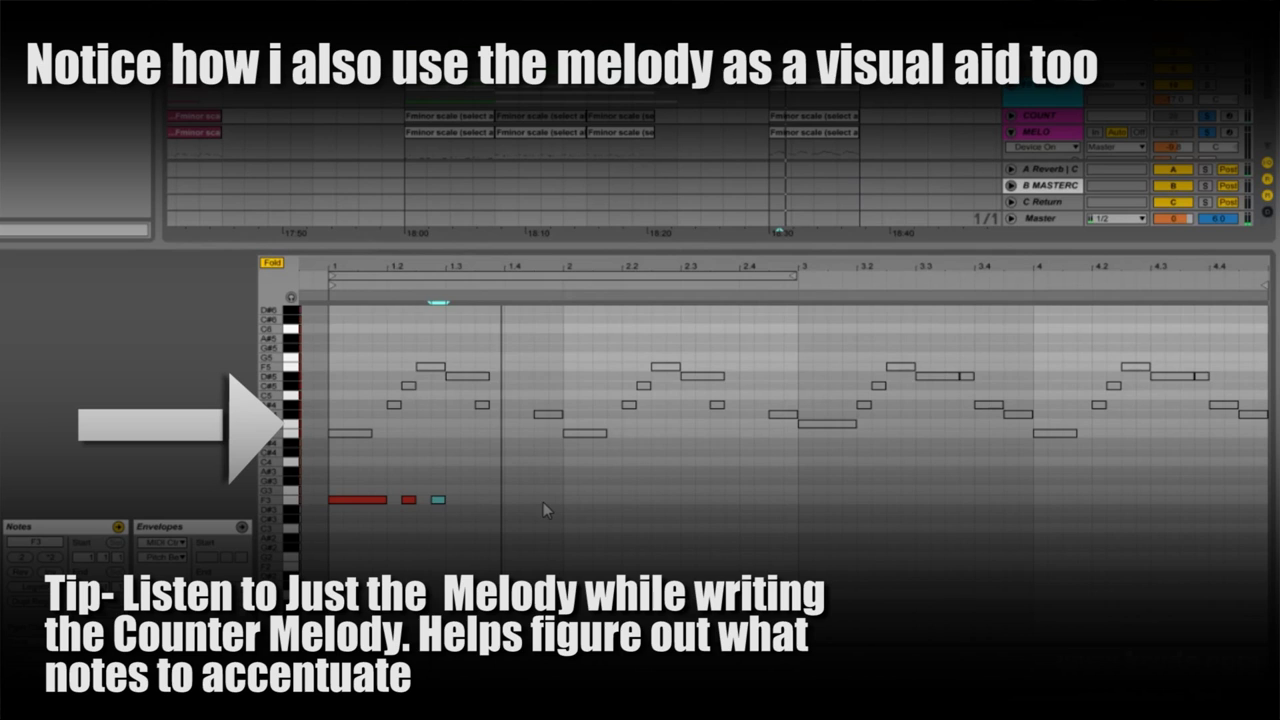
double_click(541, 500)
double_click(482, 500)
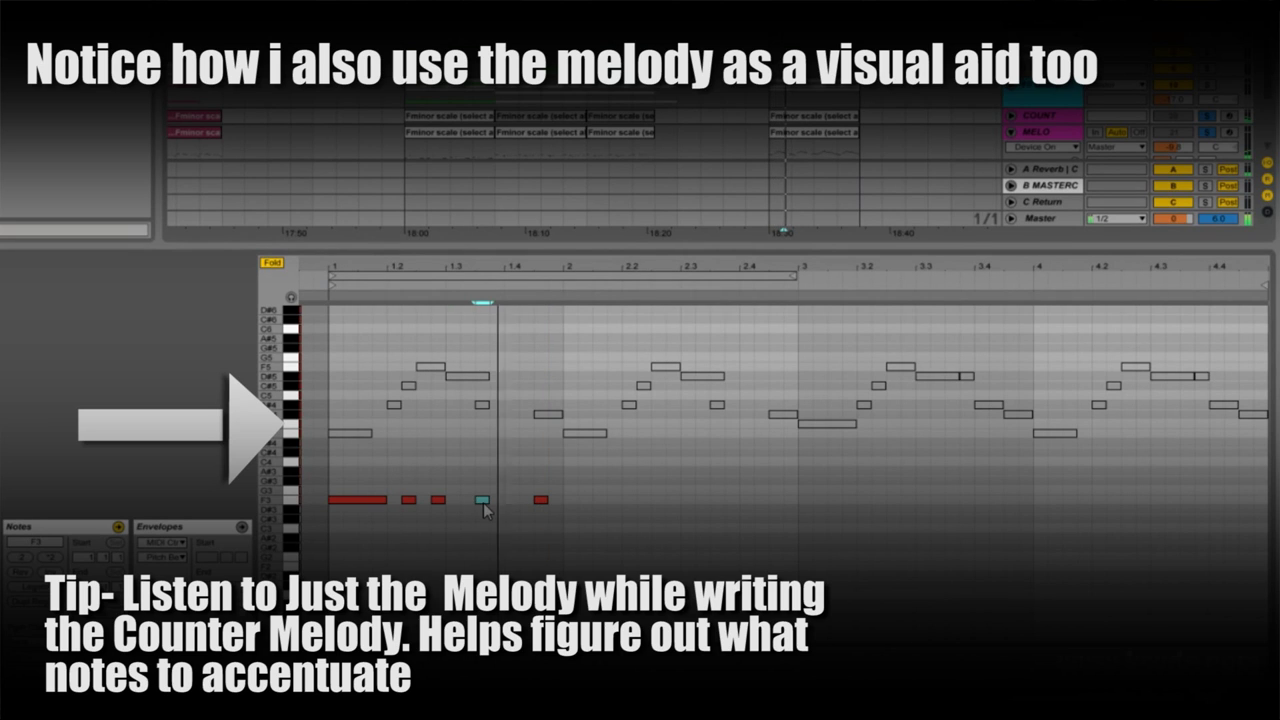
- Shorten the long opening note and try other pitches before returning it to F3
left_click(371, 500)
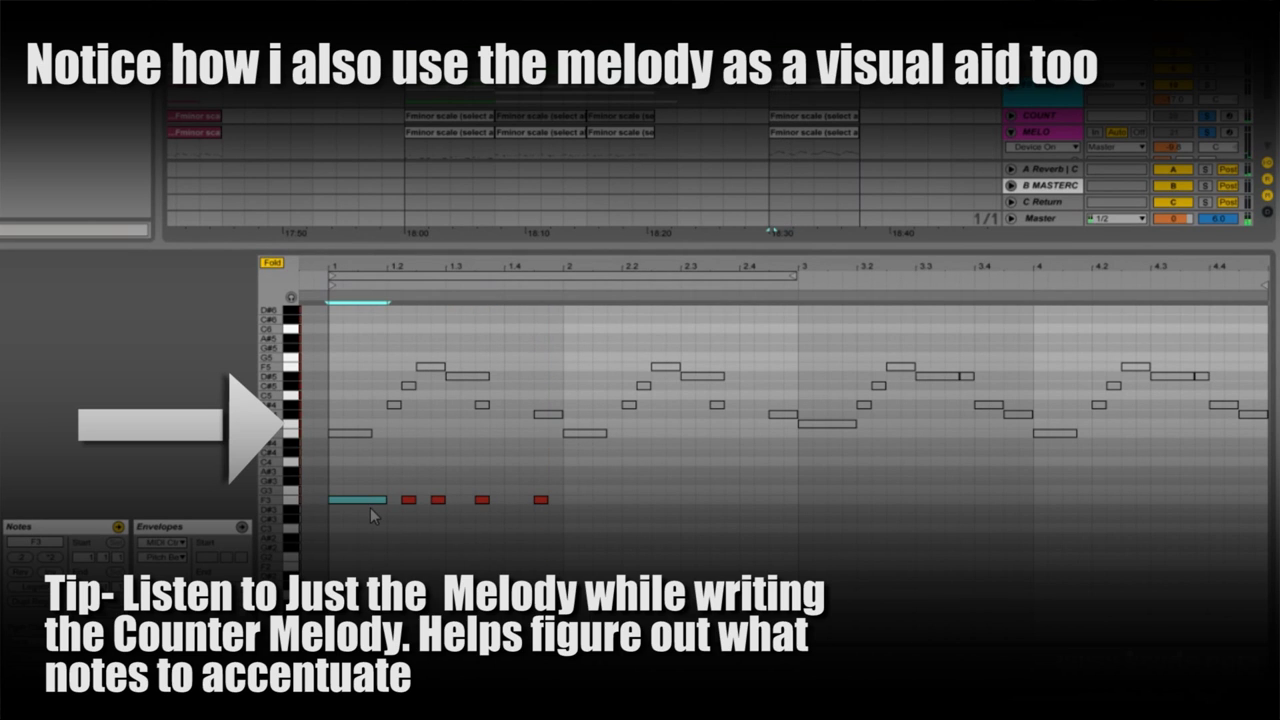
key("Up")
key("Up")
key("Up")
key("Up")
key("Up")
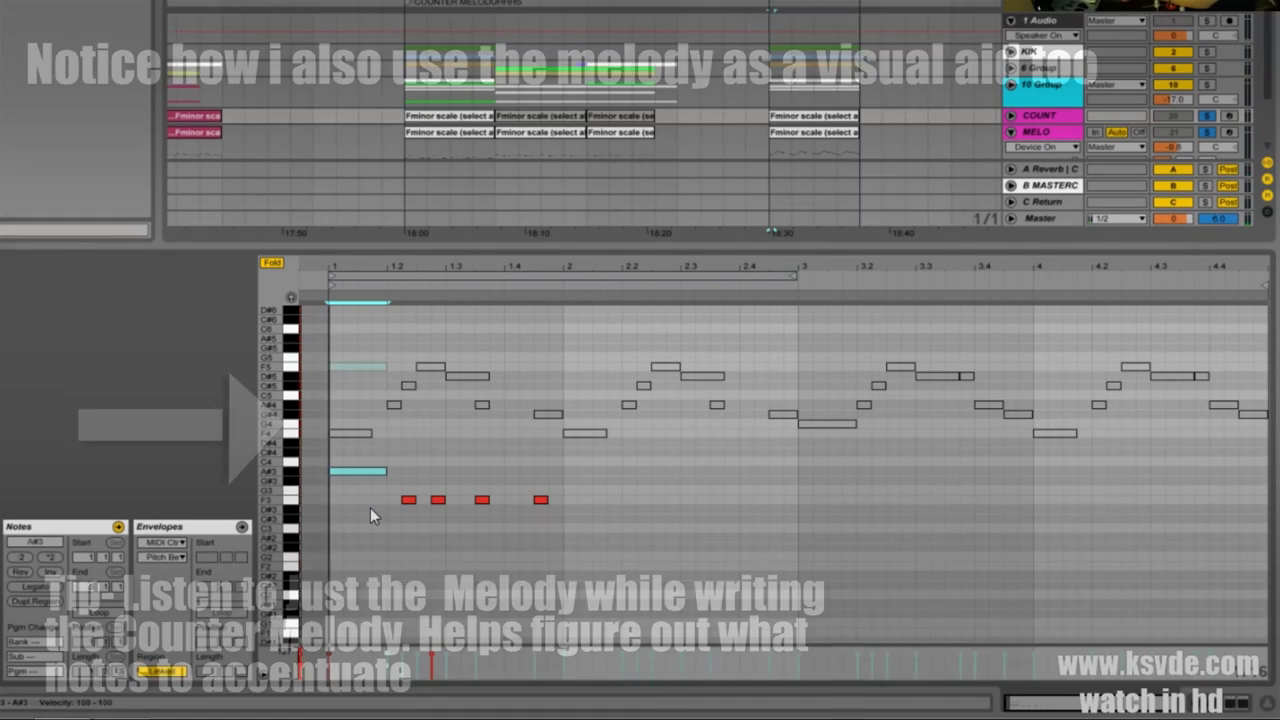
key("shift+Left")
key("Down")
key("Down")
key("Down")
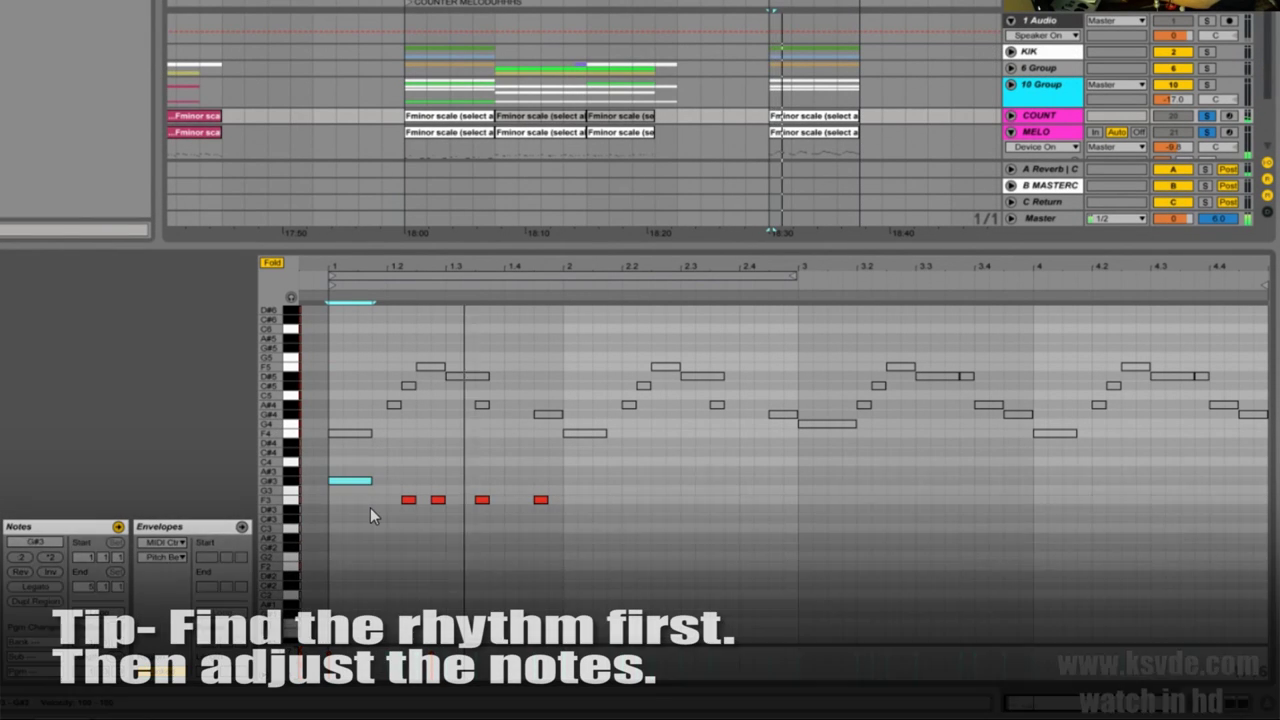
key("Down")
key("Down")
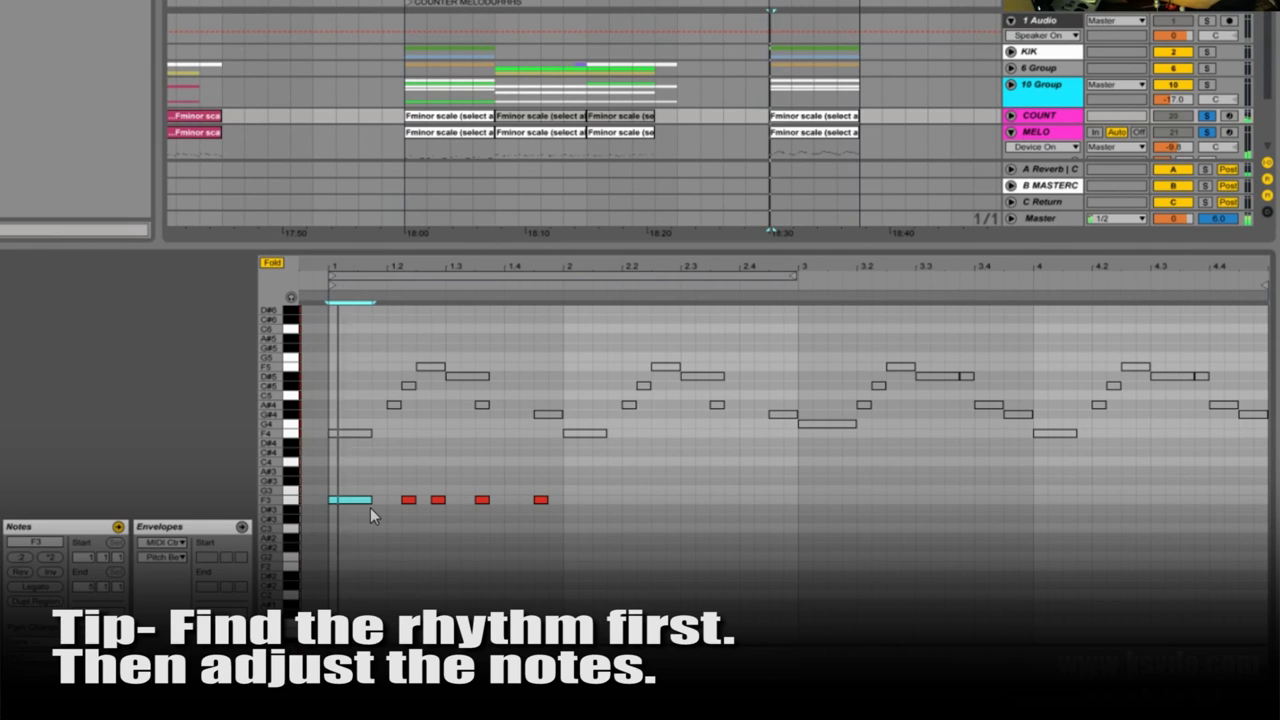
- Pick out the F3 and A#3 notes, then duplicate the bar-1 counter-melody figure through bar 4
left_click(410, 499)
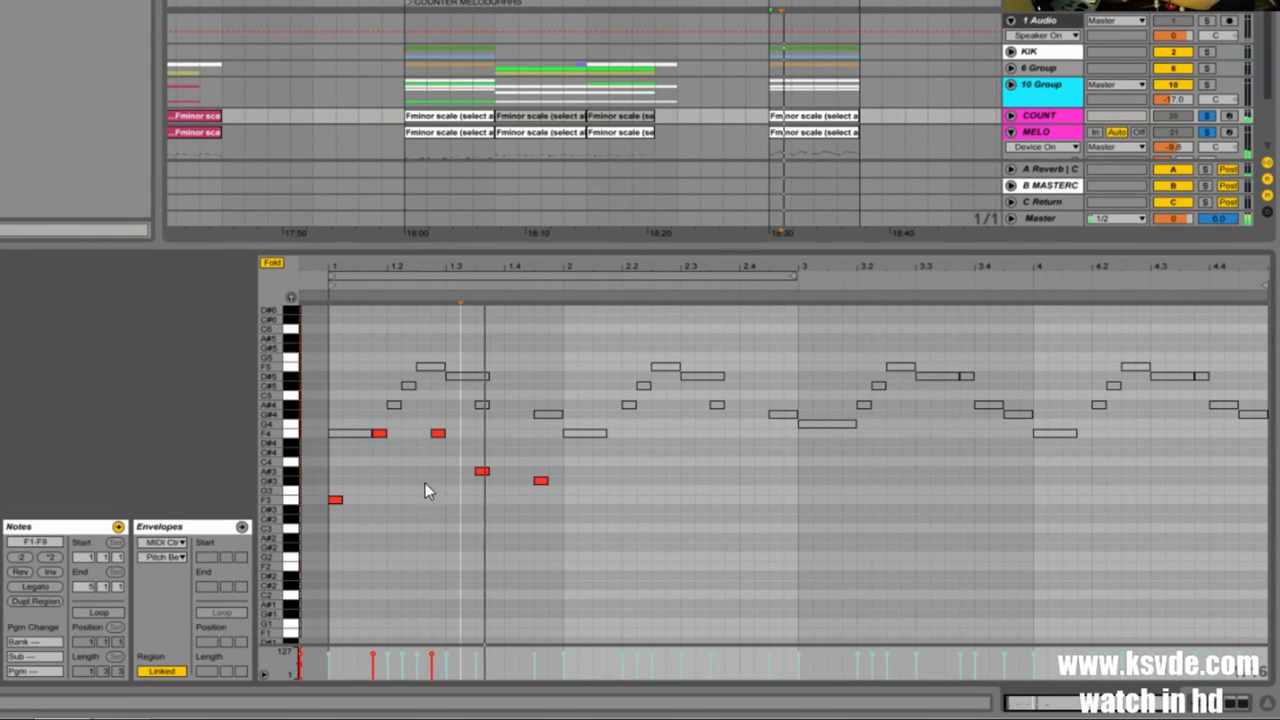
left_click(482, 471)
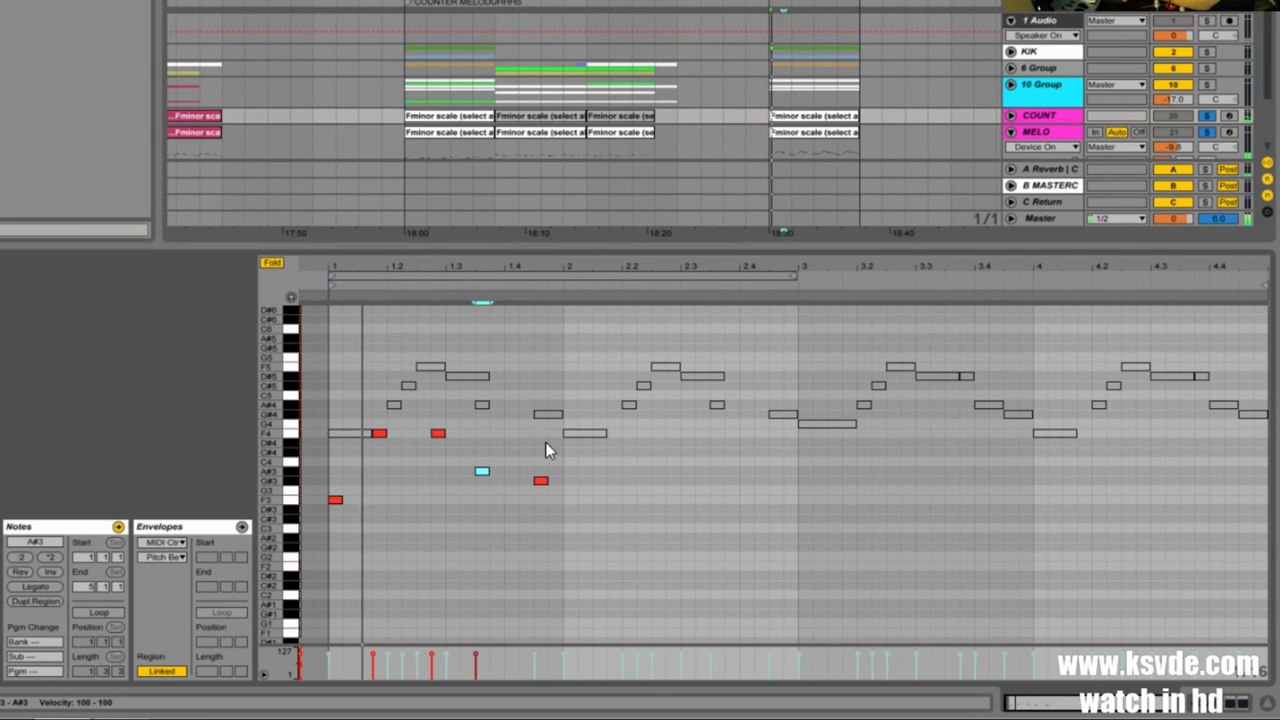
left_click_drag(554, 433, 336, 508)
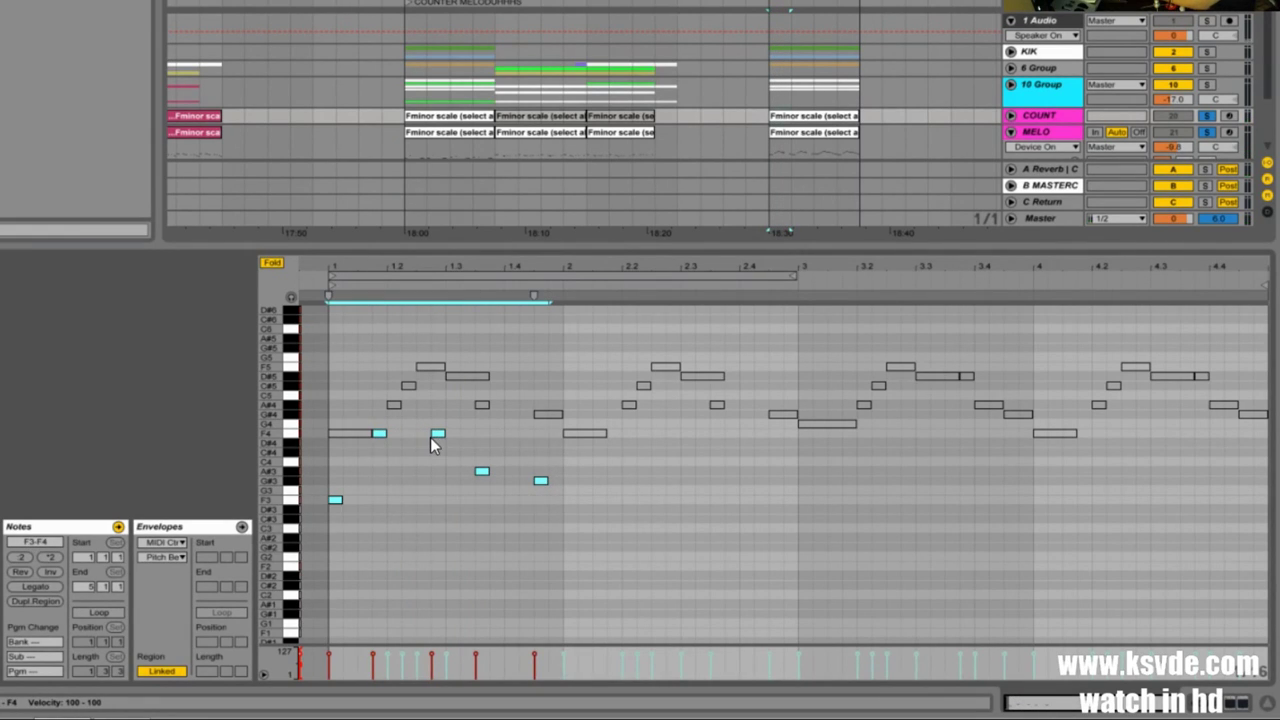
key("ctrl+d")
key("ctrl+d")
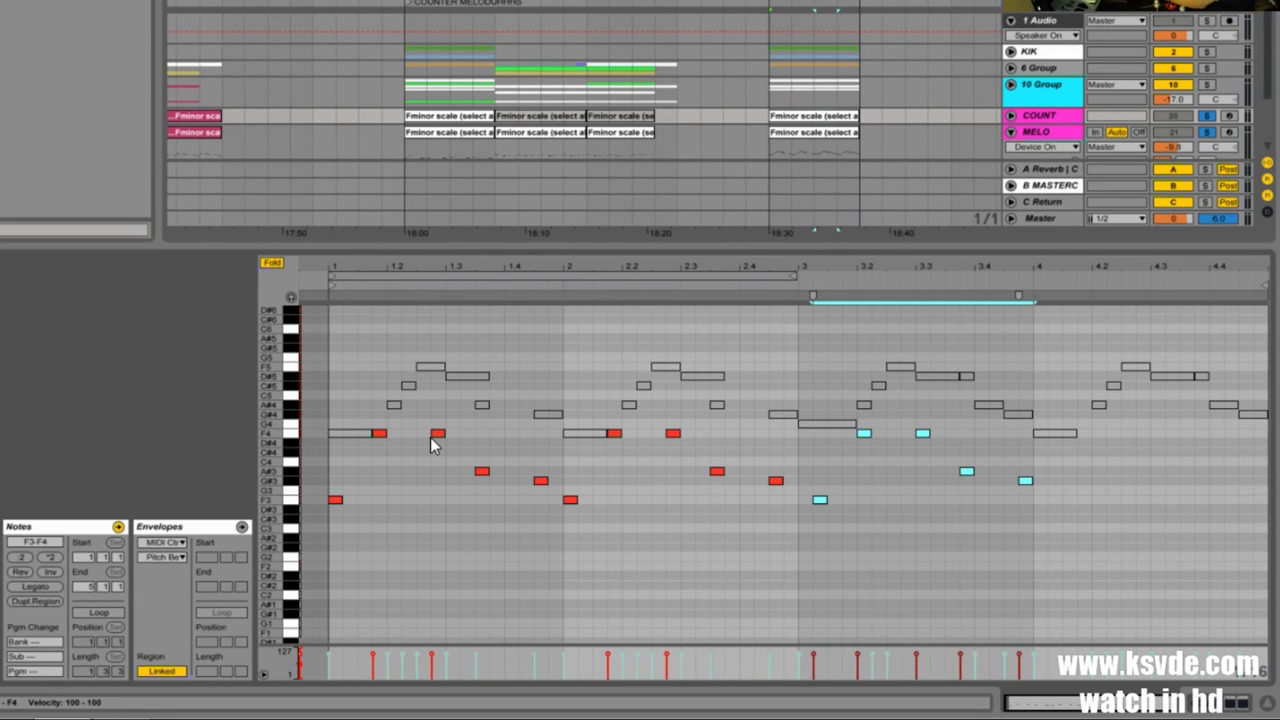
key("ctrl+d")
key("space")
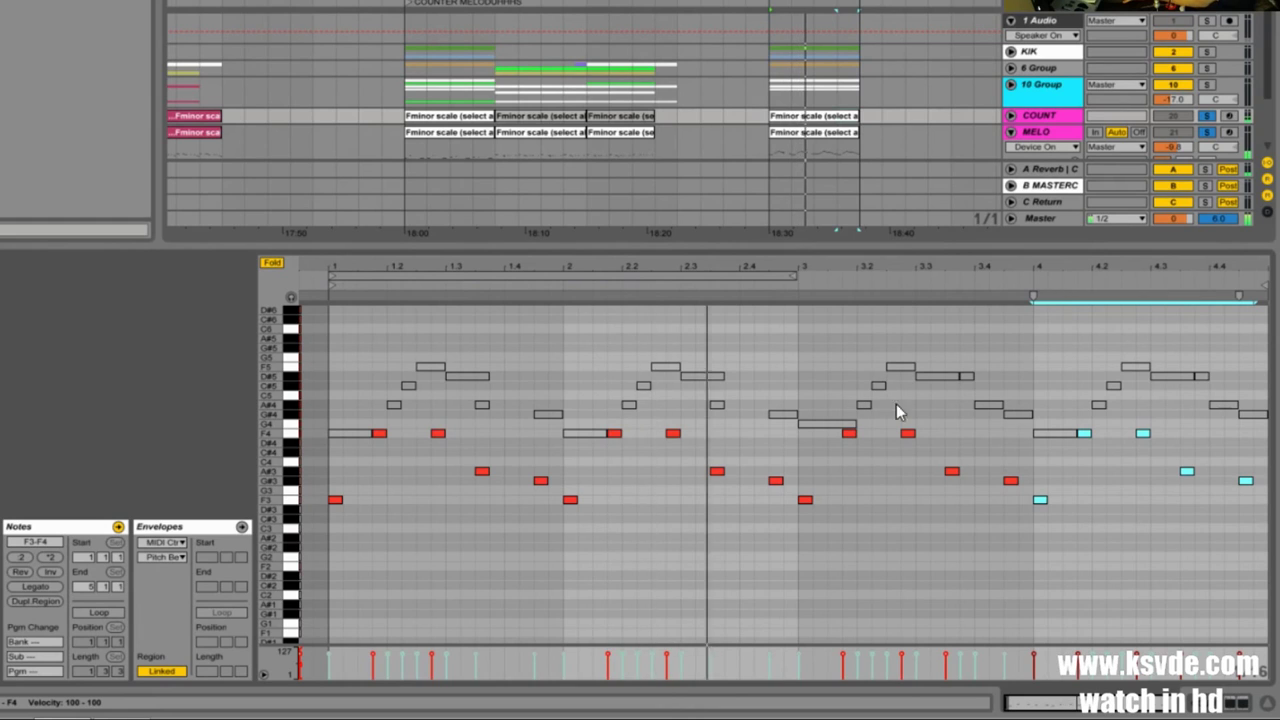
left_click_drag(819, 473, 809, 514)
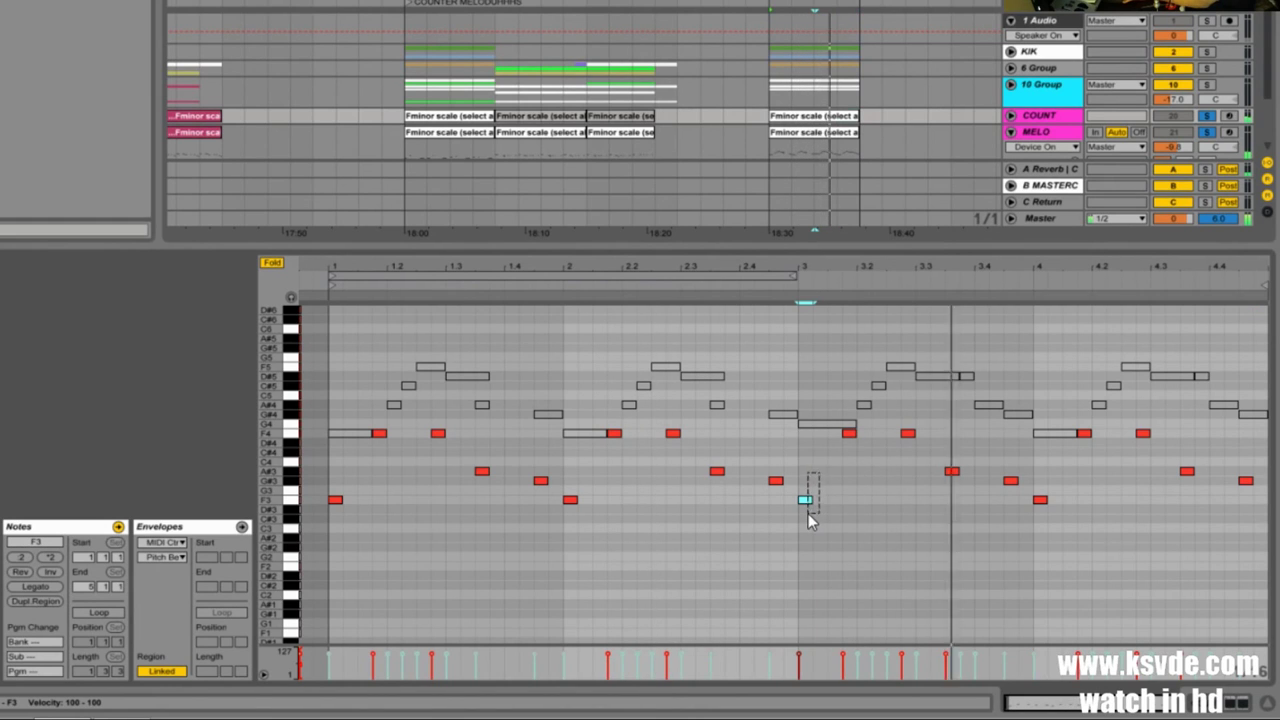